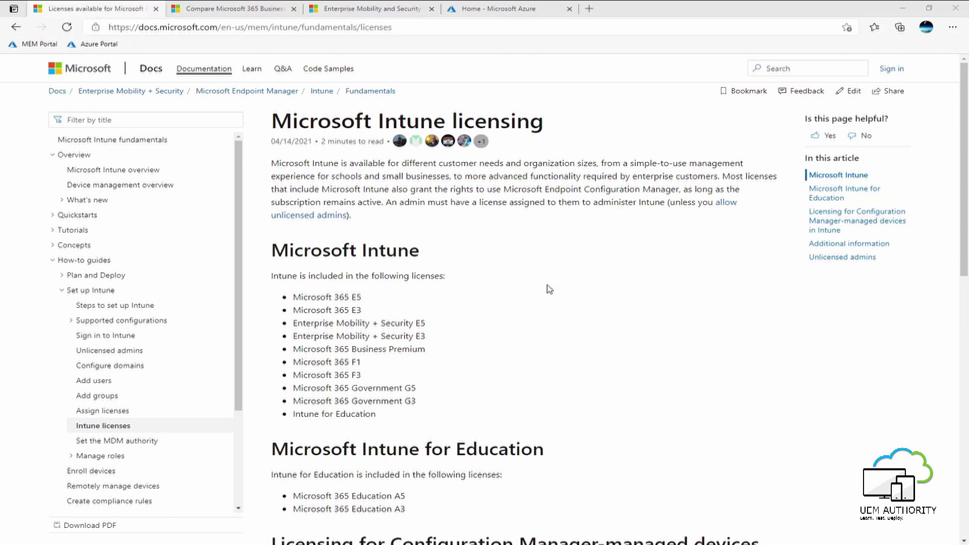
# Highlight the Intune-licensed plans (Microsoft 365 E5, E3, Business Premium), then switch to the business plans comparison
pyautogui.moveTo(271, 251); pyautogui.dragTo(417, 265)
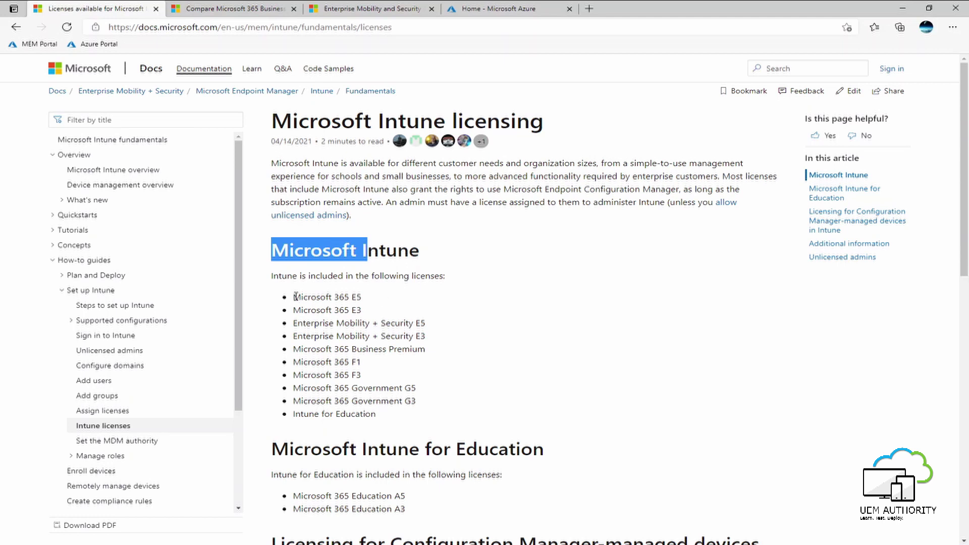
pyautogui.moveTo(293, 293); pyautogui.dragTo(398, 400)
pyautogui.click(473, 364)
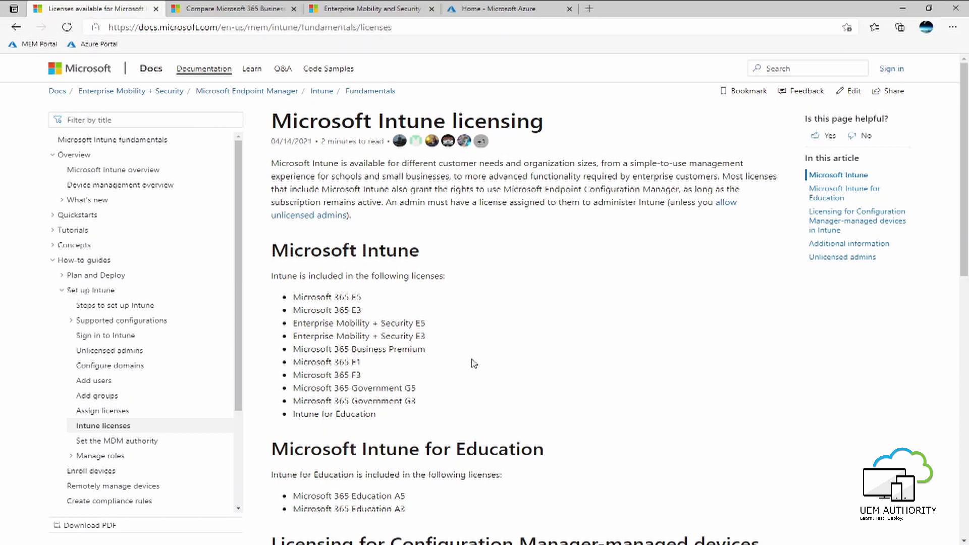
pyautogui.moveTo(362, 314); pyautogui.dragTo(294, 294)
pyautogui.click(413, 360)
pyautogui.moveTo(427, 349); pyautogui.dragTo(293, 349)
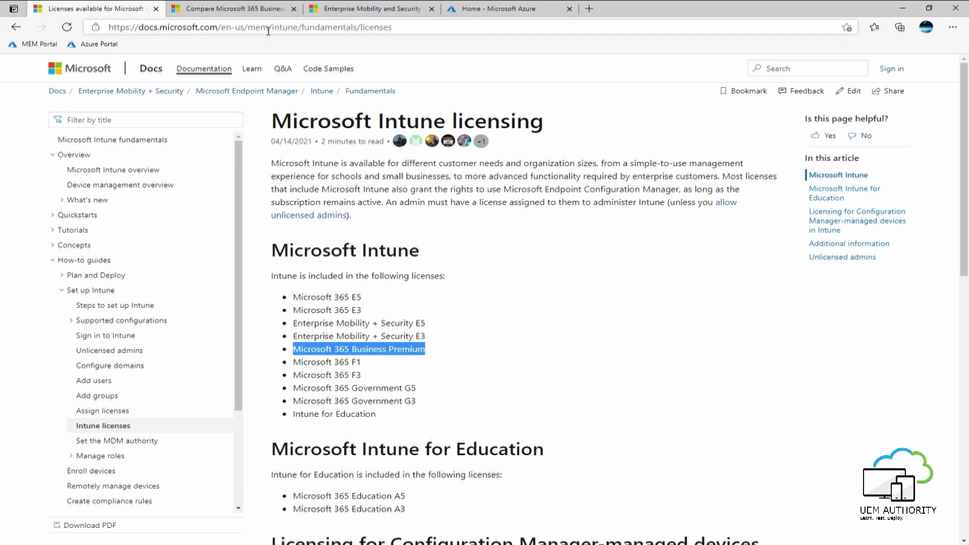
pyautogui.hotkey('ctrl', 'Tab')
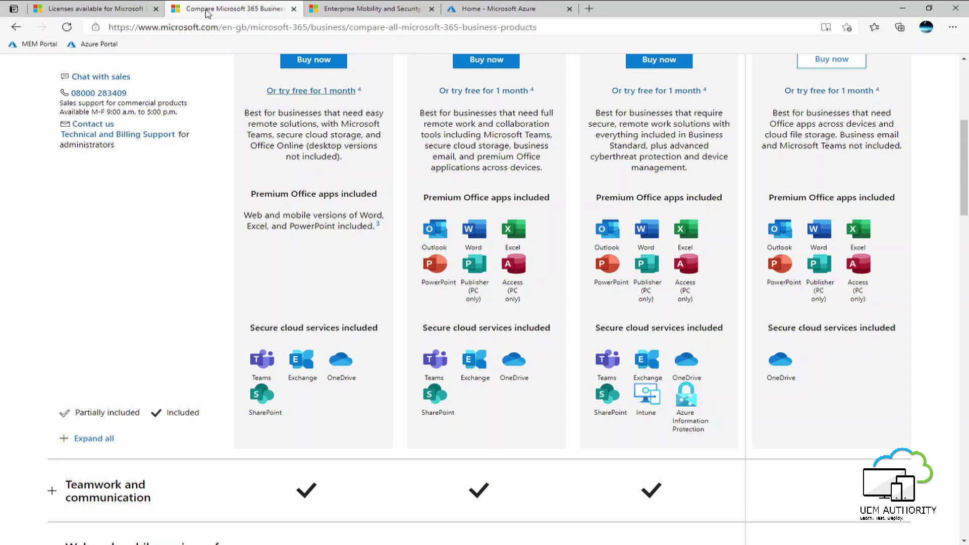
# Highlight the two Enterprise Mobility + Security licences on the Intune article, then switch to EMS pricing
pyautogui.click(99, 9)
pyautogui.click(465, 324)
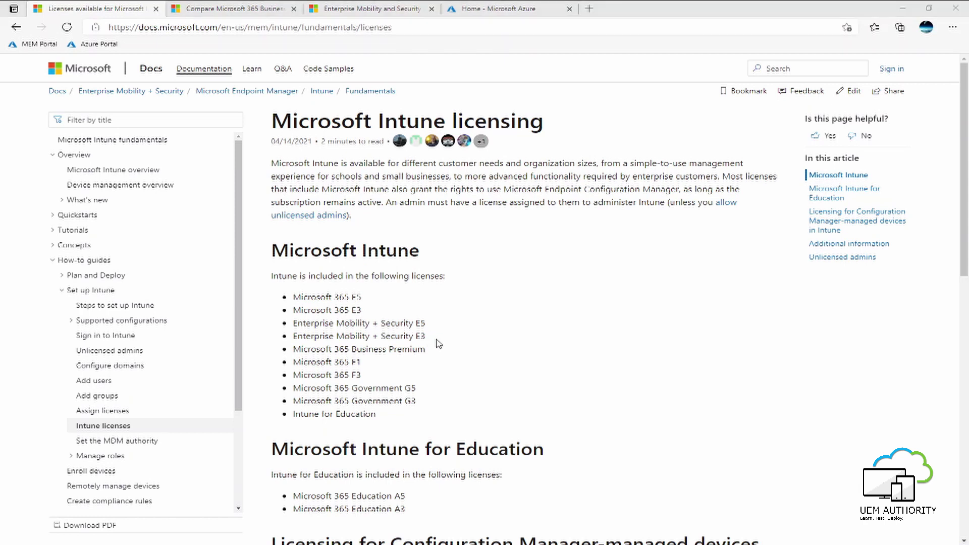
pyautogui.moveTo(426, 337); pyautogui.dragTo(293, 322)
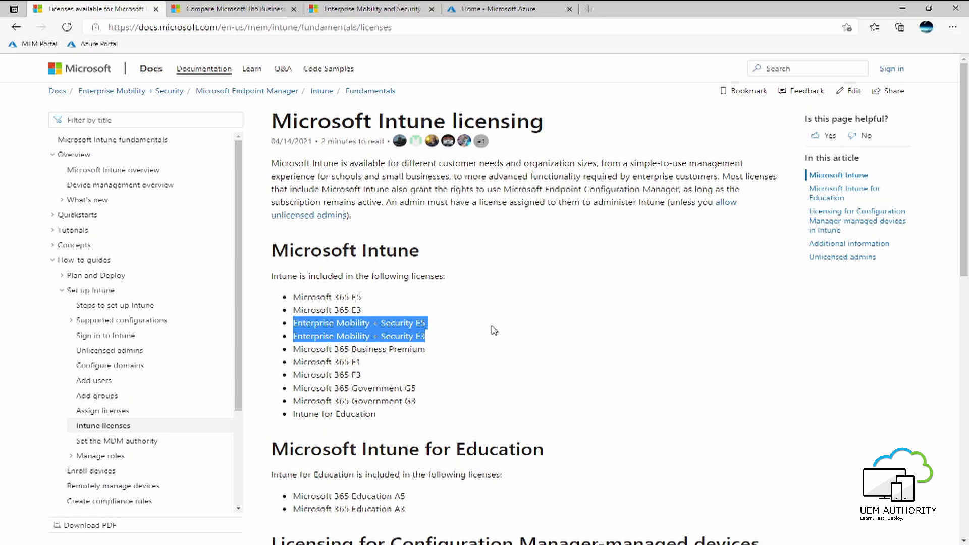
pyautogui.hotkey('ctrl', '3')
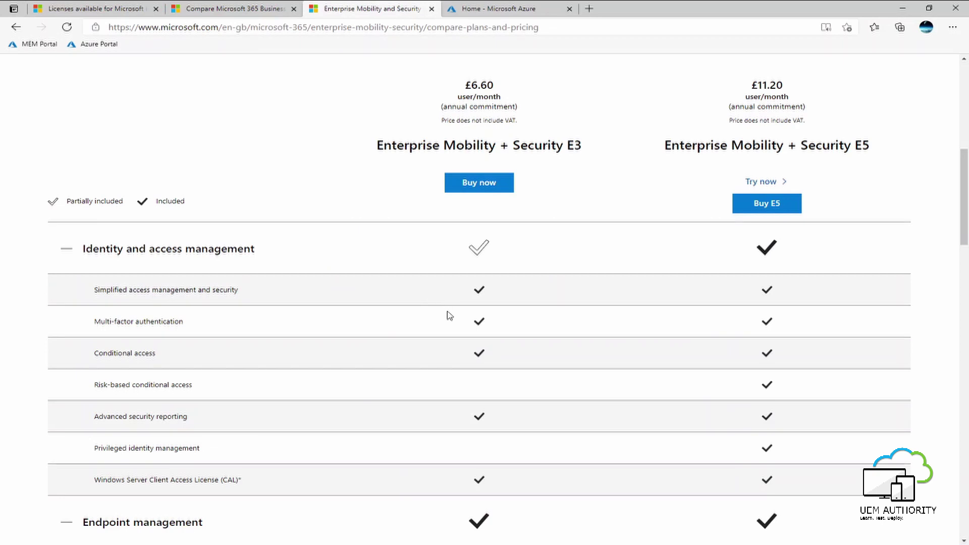
# Scroll through the EMS E3 versus E5 feature comparison
pyautogui.scroll(-4, 476, 315)
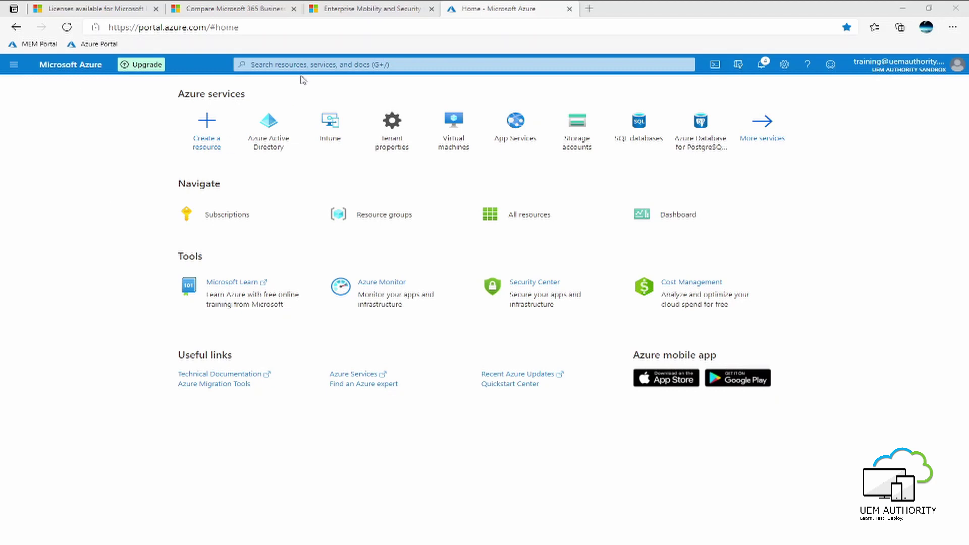
# Go to Azure Active Directory's Licenses, All products, and open Try / Buy
pyautogui.click(279, 135)
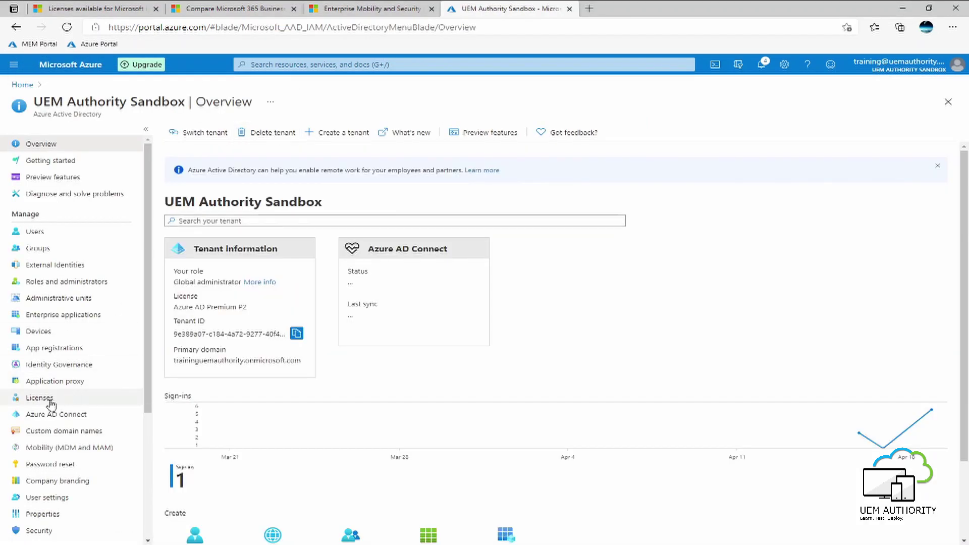
pyautogui.click(50, 403)
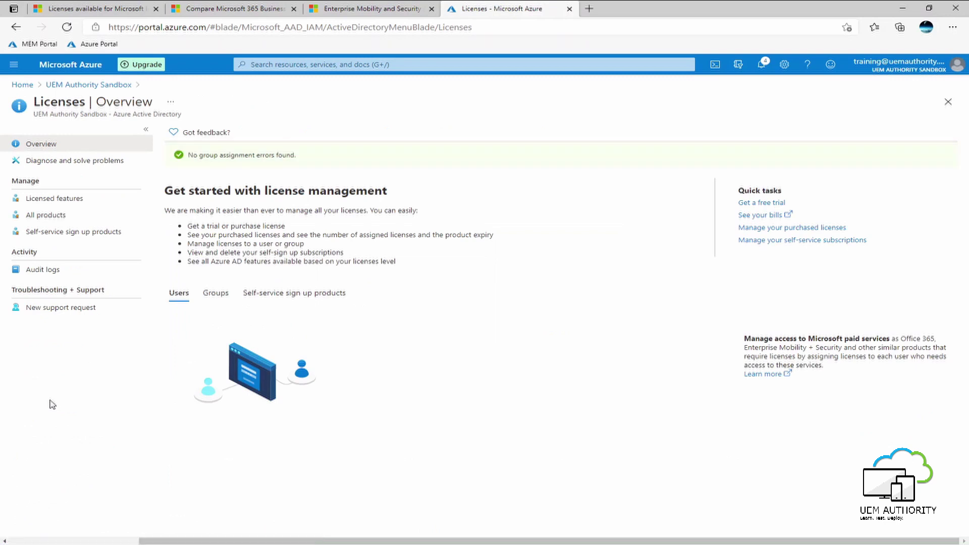
pyautogui.click(63, 218)
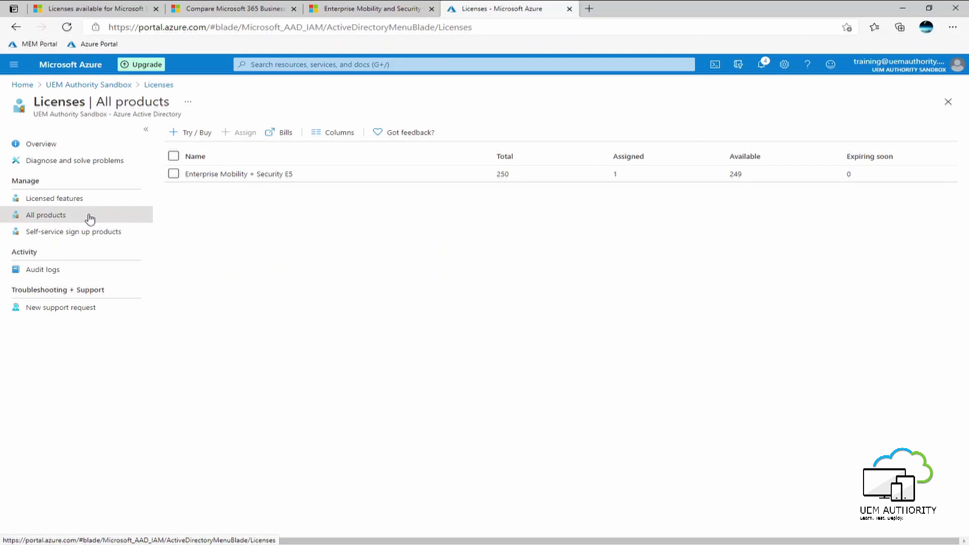
pyautogui.click(197, 133)
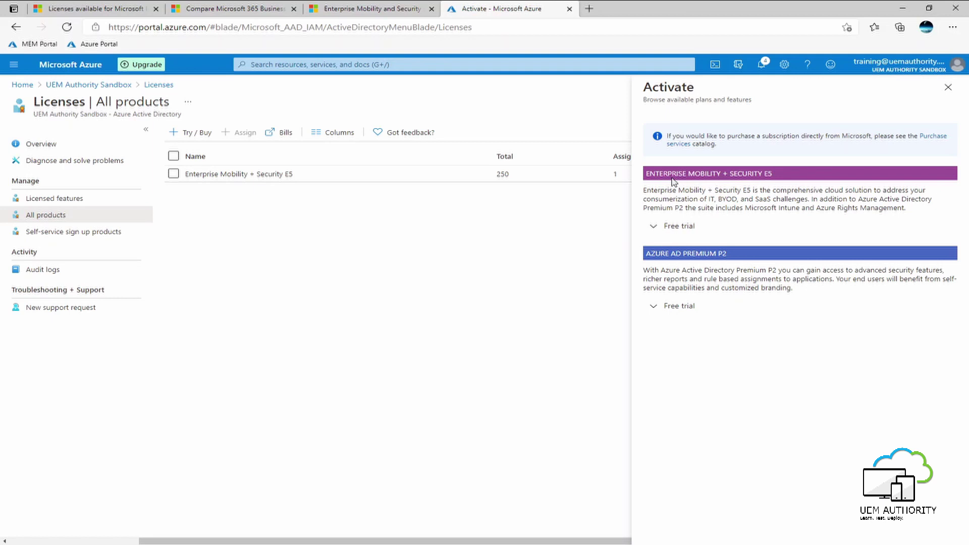
# Expand the Enterprise Mobility + Security E5 free trial details
pyautogui.click(654, 230)
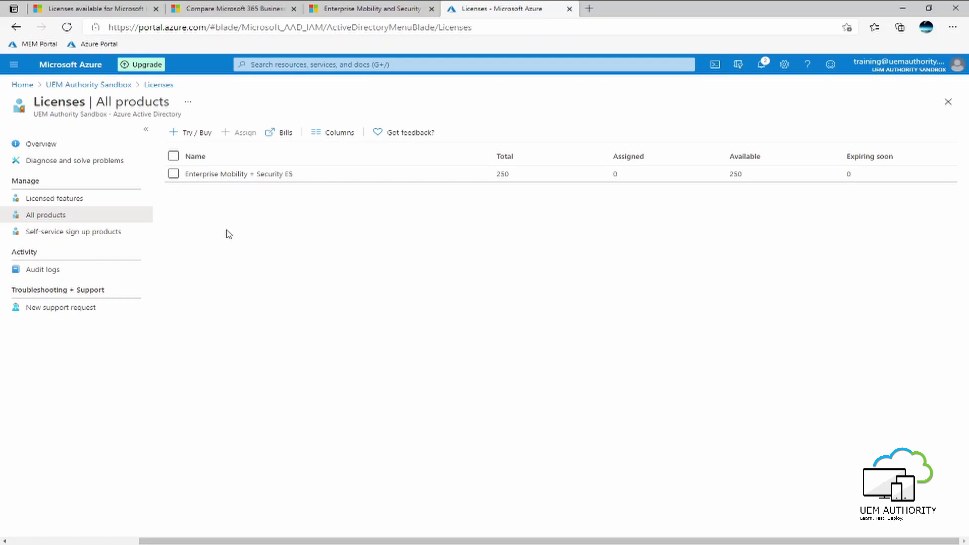
# From the UEM Authority Sandbox overview, go to Users and start a New user
pyautogui.click(78, 86)
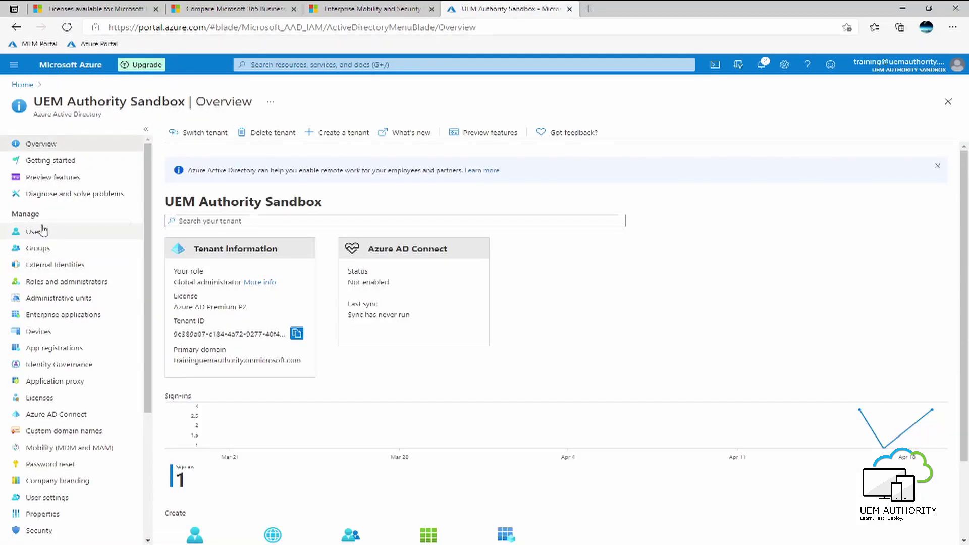
pyautogui.click(35, 232)
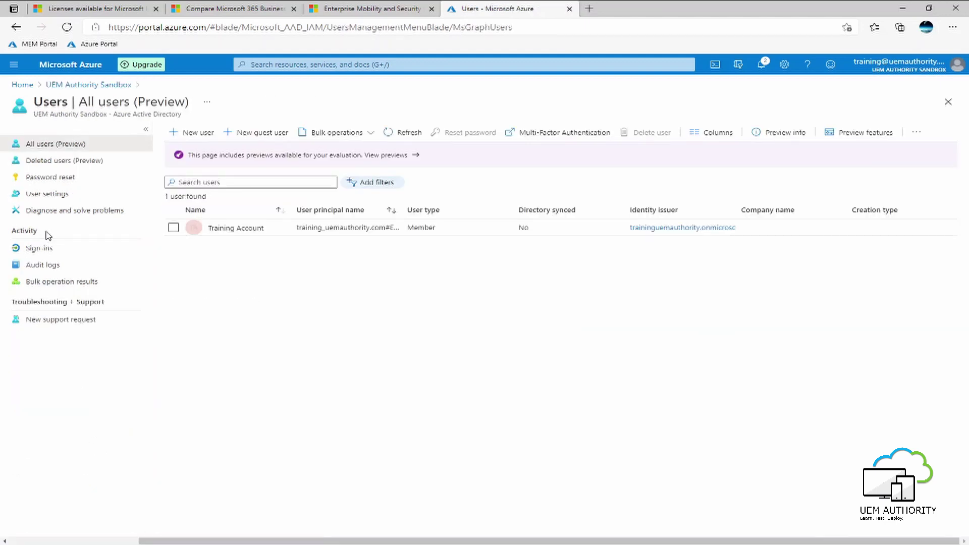
pyautogui.click(191, 134)
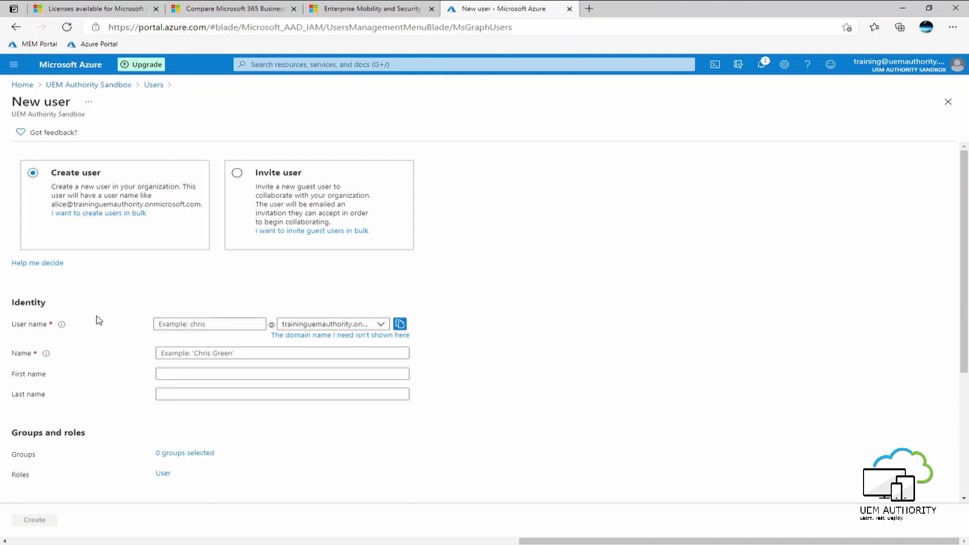
# Enter user name TestUser01, display name Test User 01, first name Test, last name User 01
pyautogui.click(175, 323)
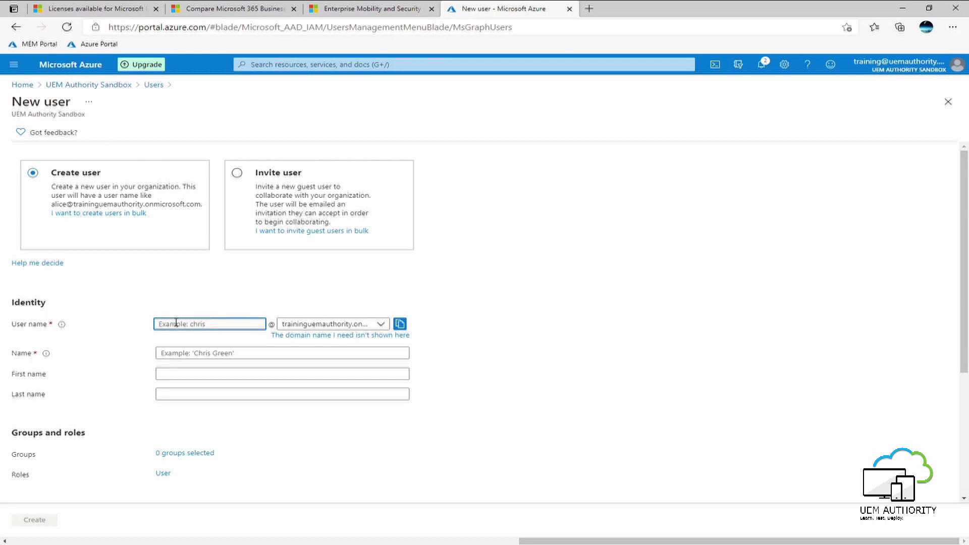
pyautogui.write('TestUser01')
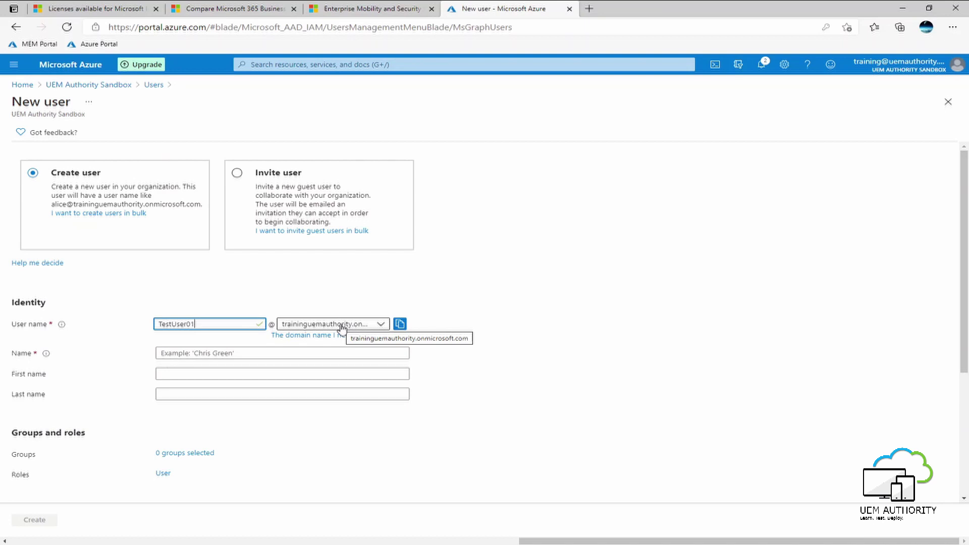
pyautogui.click(177, 353)
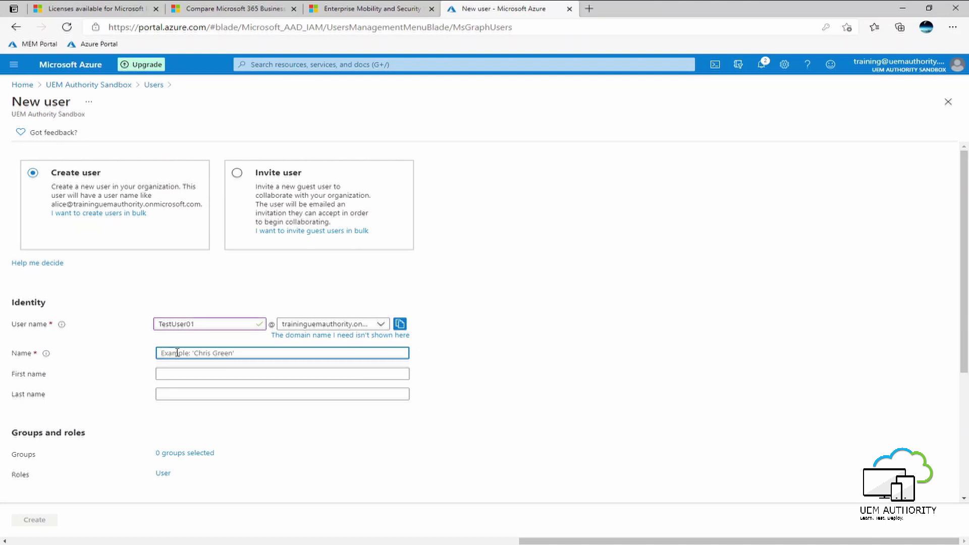
pyautogui.write('Test')
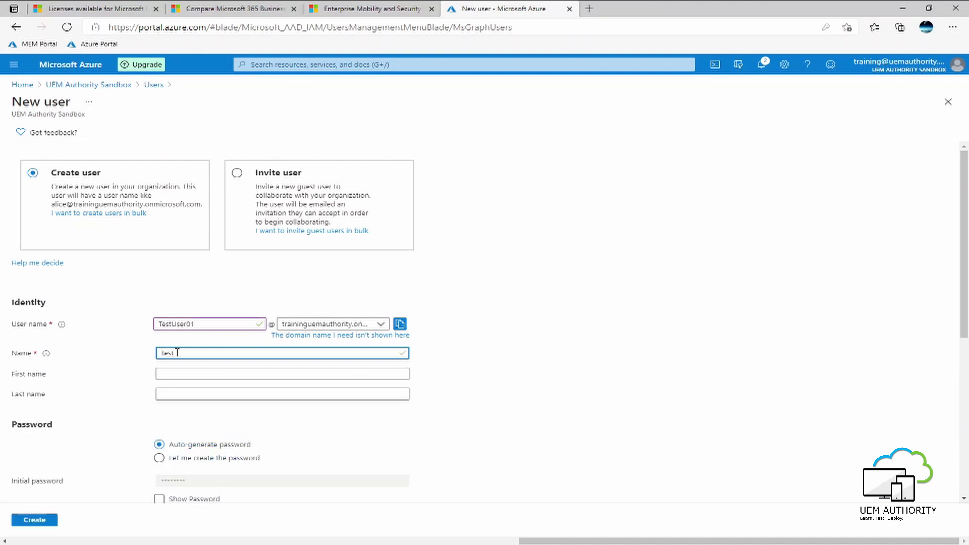
pyautogui.write(' User 01')
pyautogui.click(174, 371)
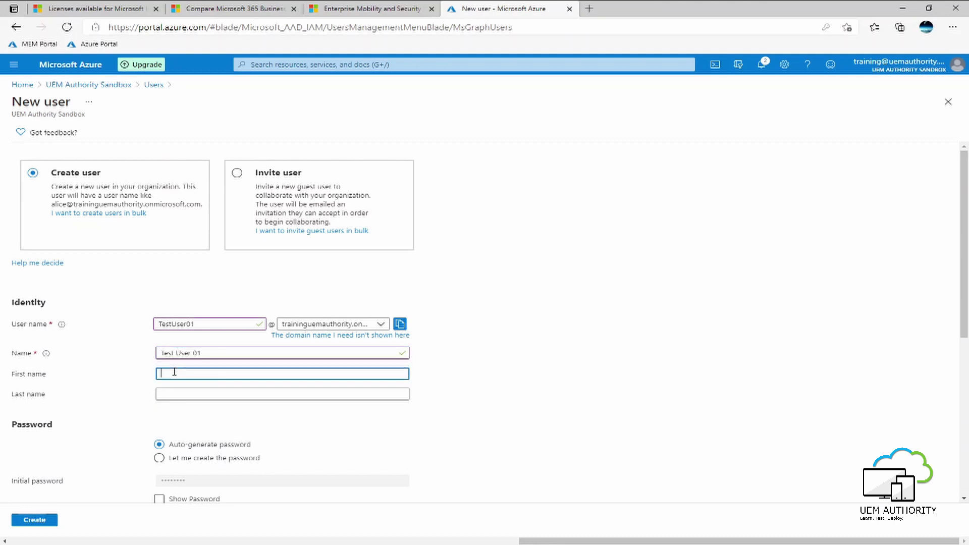
pyautogui.write('Test')
pyautogui.press('Tab')
pyautogui.write('User 01')
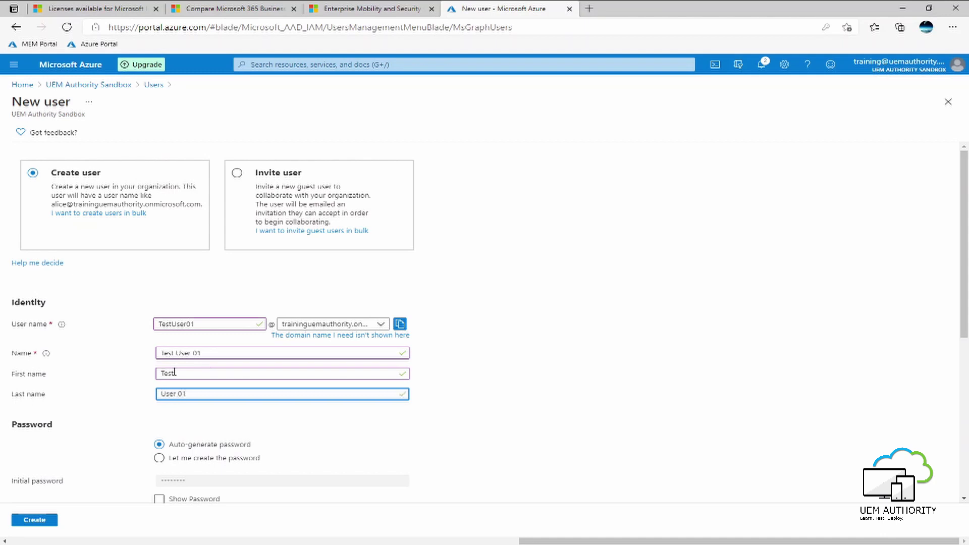
pyautogui.scroll(-3, 386, 369)
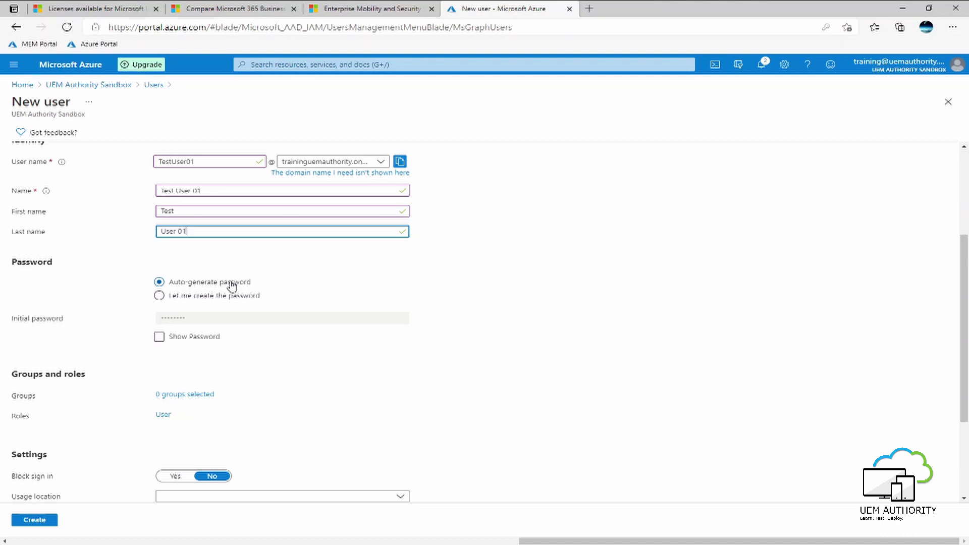
pyautogui.scroll(-2, 124, 323)
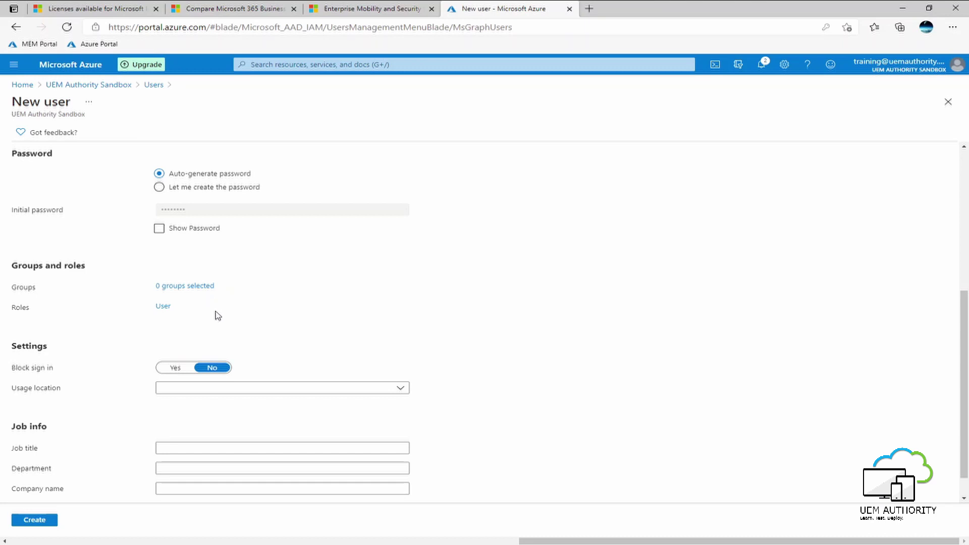
pyautogui.scroll(-1, 143, 328)
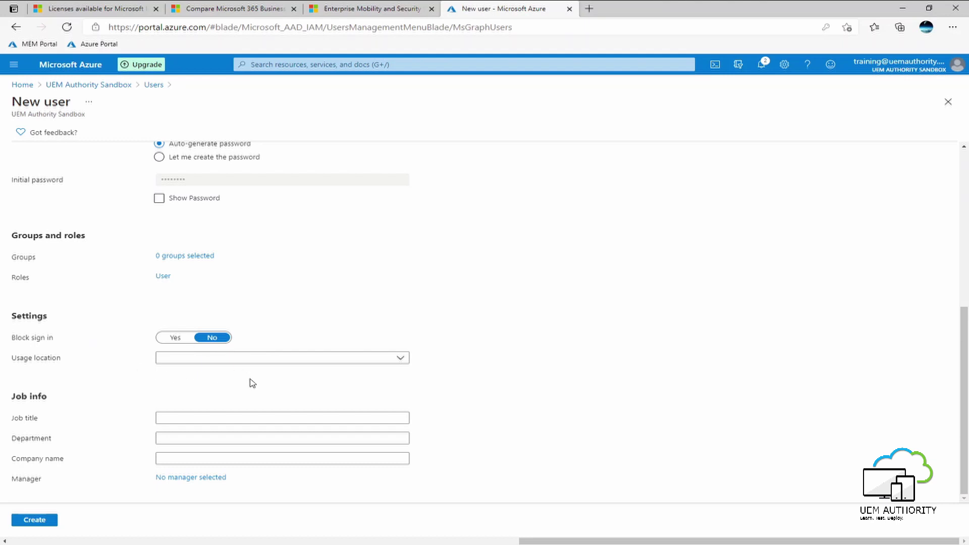
# Choose United Kingdom from the Usage location dropdown
pyautogui.click(275, 364)
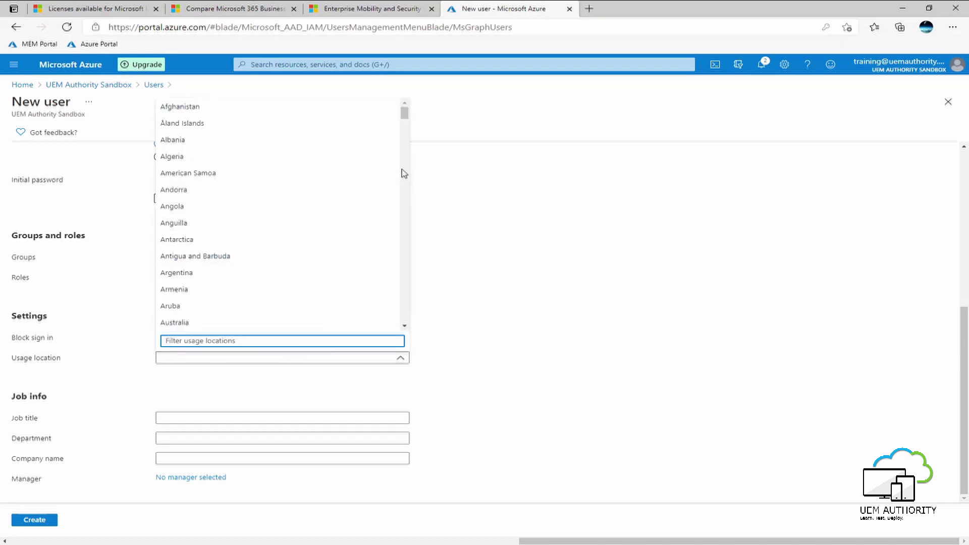
pyautogui.moveTo(404, 116); pyautogui.dragTo(404, 318)
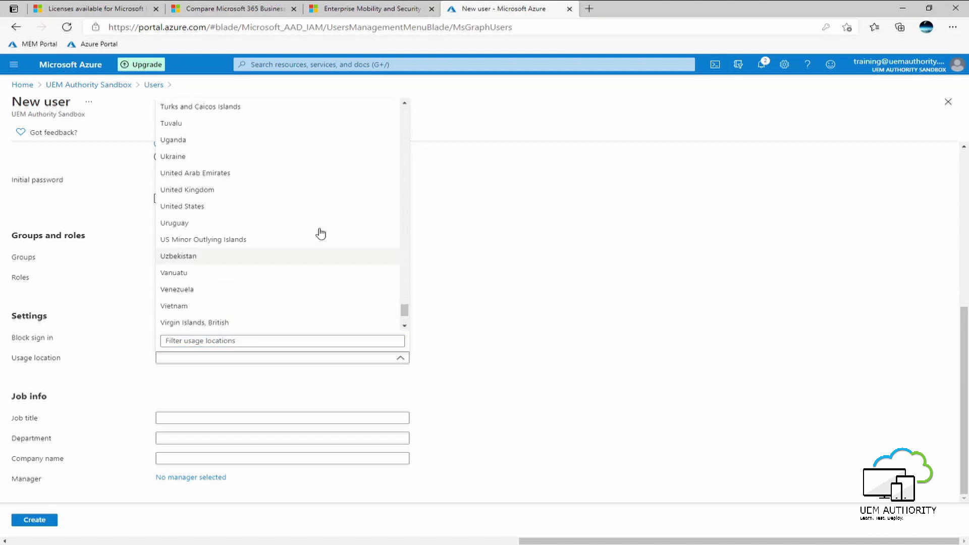
pyautogui.click(231, 191)
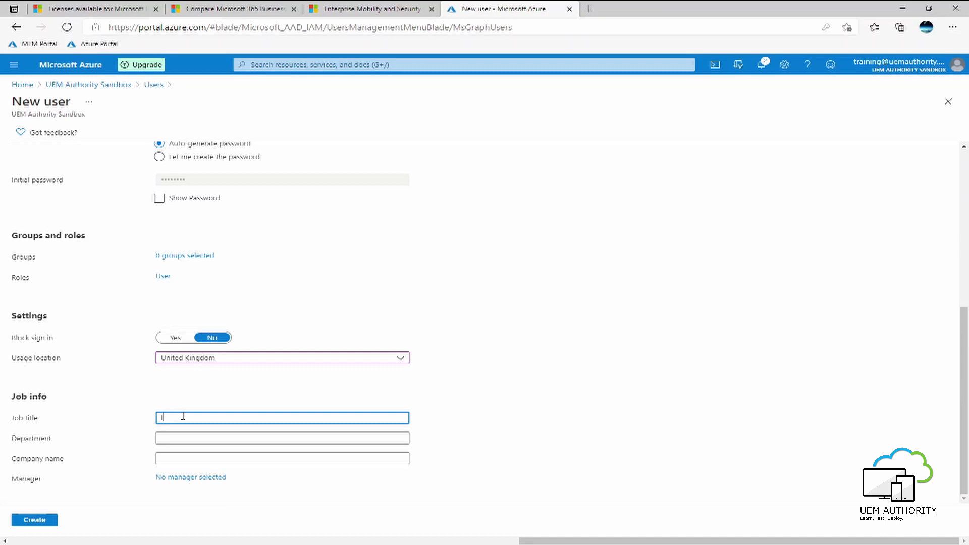
# Fill in job title IT Technician, department IT and company name UEM Authority
pyautogui.write('echnical')
pyautogui.write('cian')
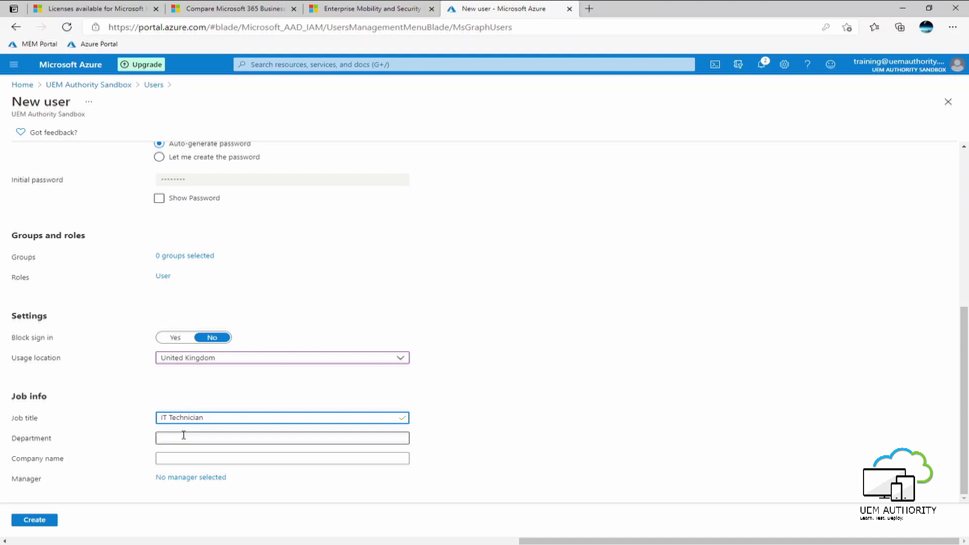
pyautogui.click(184, 435)
pyautogui.write('IT')
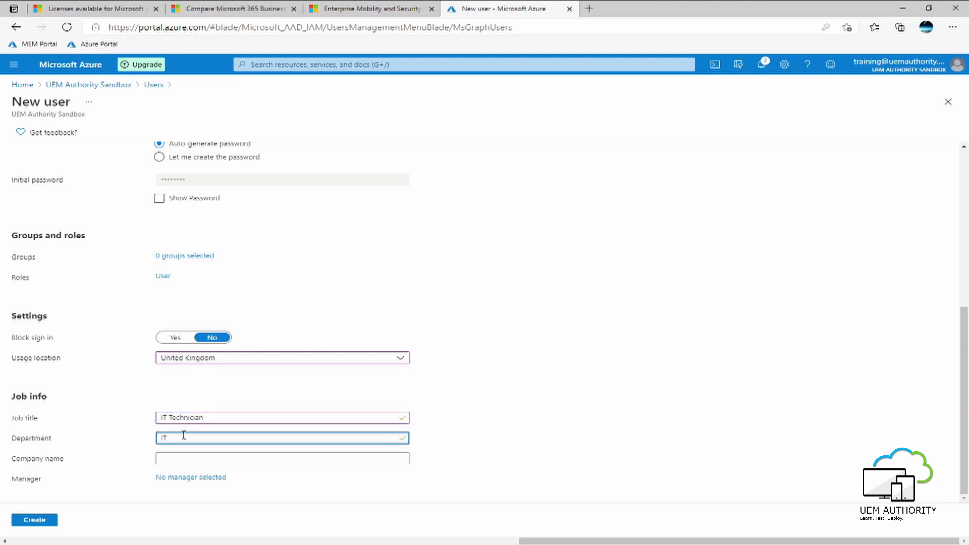
pyautogui.press('Tab')
pyautogui.write('UEM')
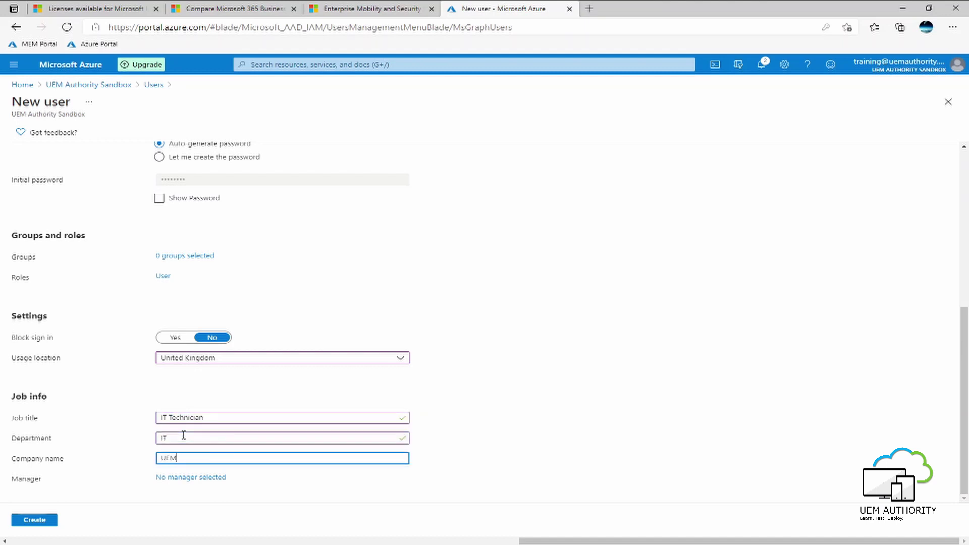
pyautogui.write(' Authority')
# Create the Test User 01 account and decline Edge's offer to save the password
pyautogui.click(36, 526)
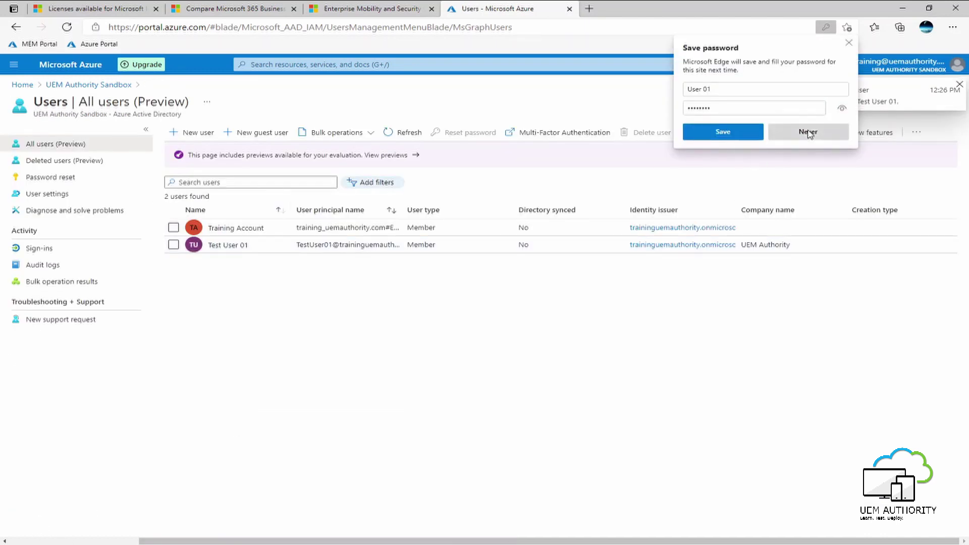
pyautogui.click(808, 132)
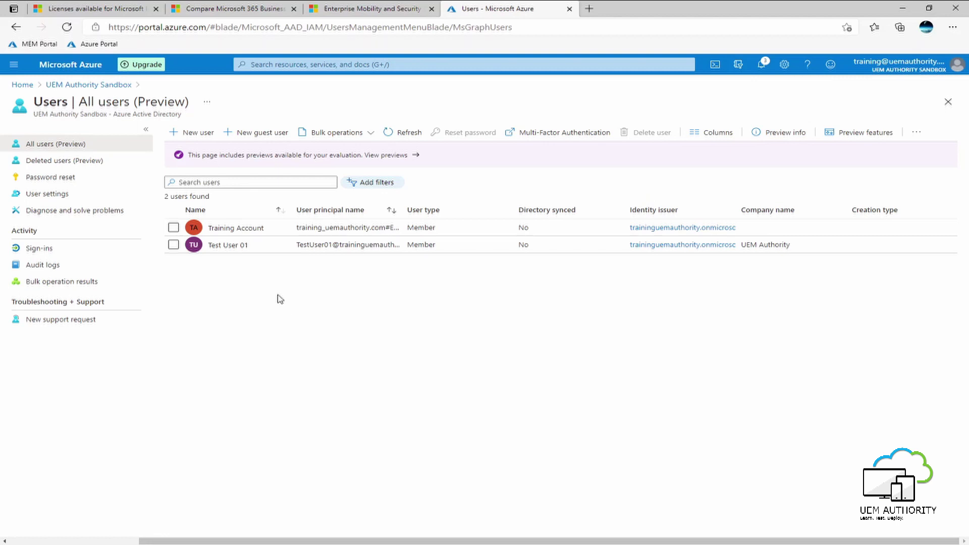
# Open Test User 01's profile and highlight, then clear, the user principal name's domain
pyautogui.click(272, 249)
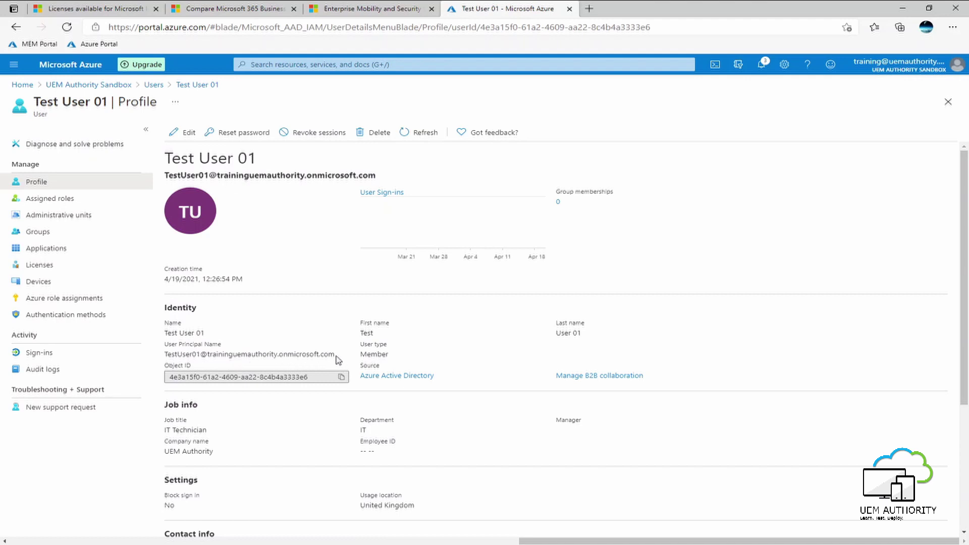
pyautogui.moveTo(336, 354); pyautogui.dragTo(208, 354)
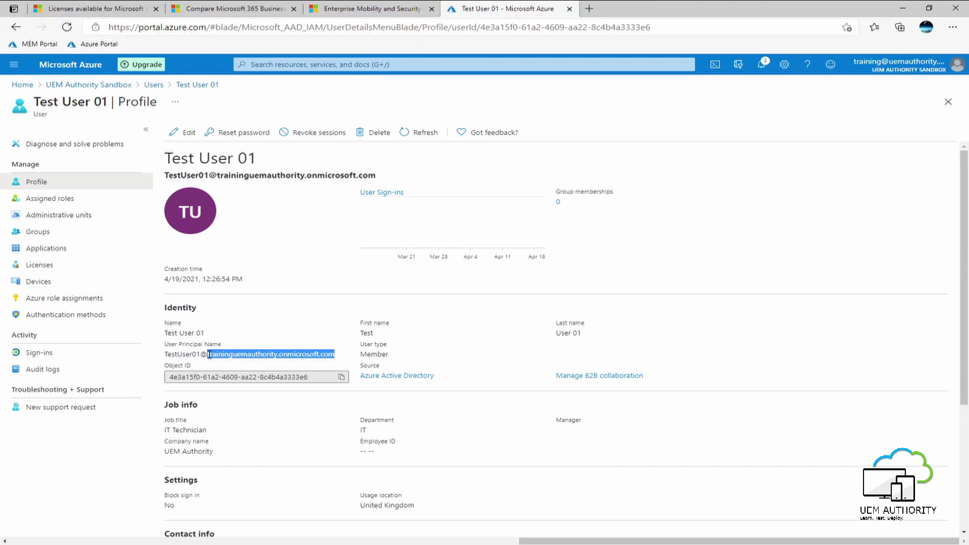
pyautogui.click(293, 368)
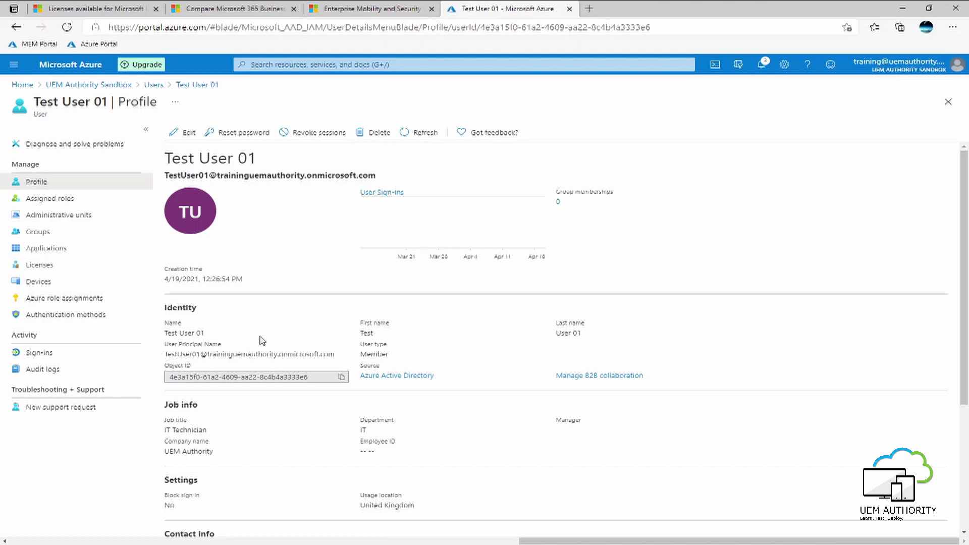
pyautogui.scroll(-1, 334, 305)
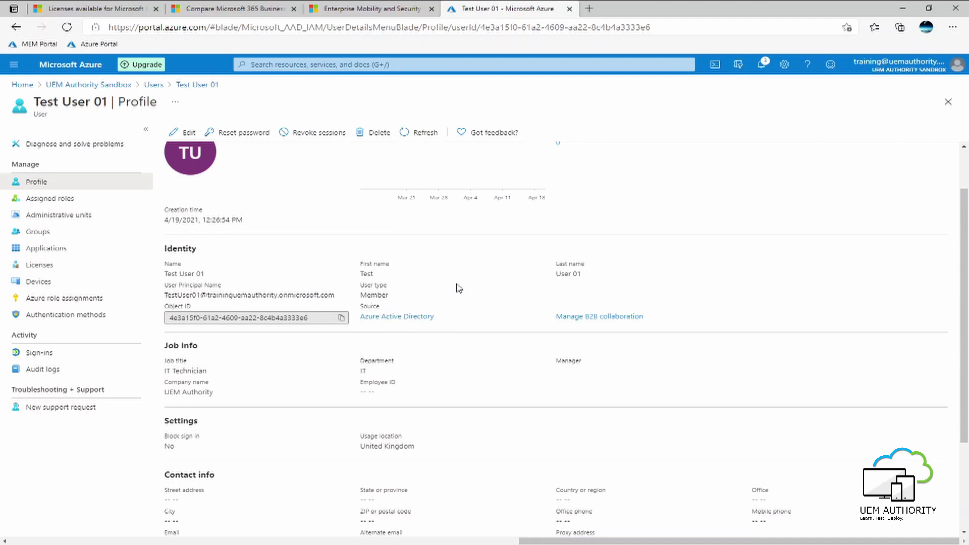
pyautogui.scroll(-1, 471, 291)
pyautogui.scroll(-2, 472, 292)
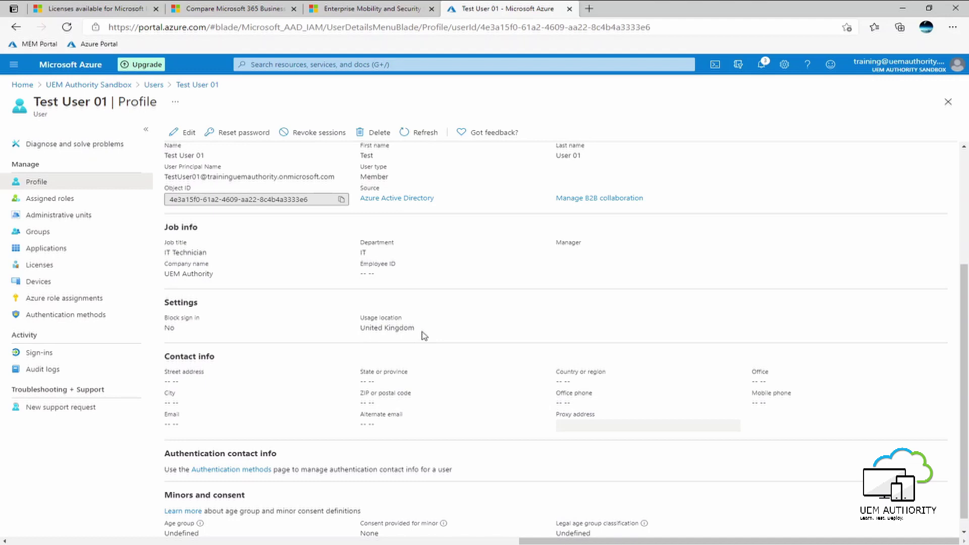
pyautogui.scroll(3, 423, 336)
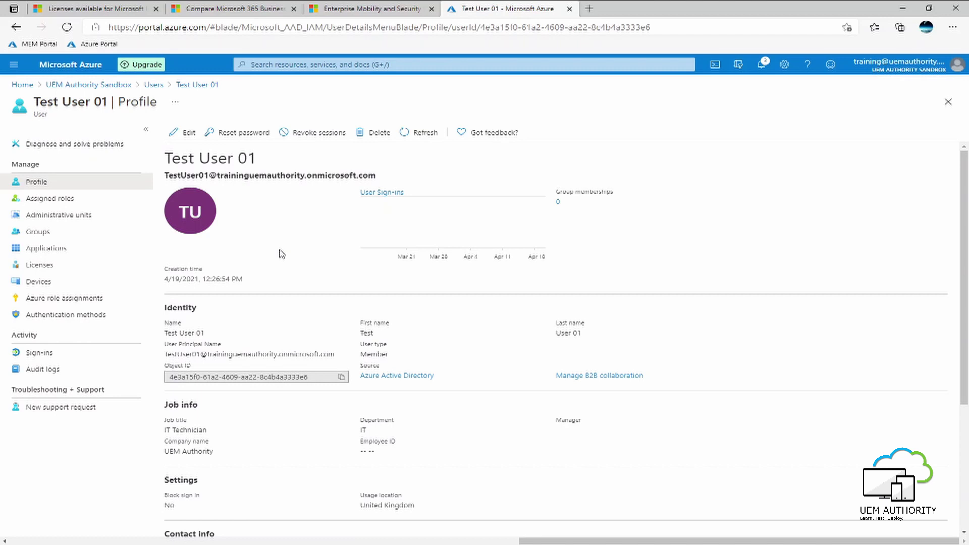
# Start a new license assignment for Test User 01 and tick Enterprise Mobility + Security E5
pyautogui.click(58, 271)
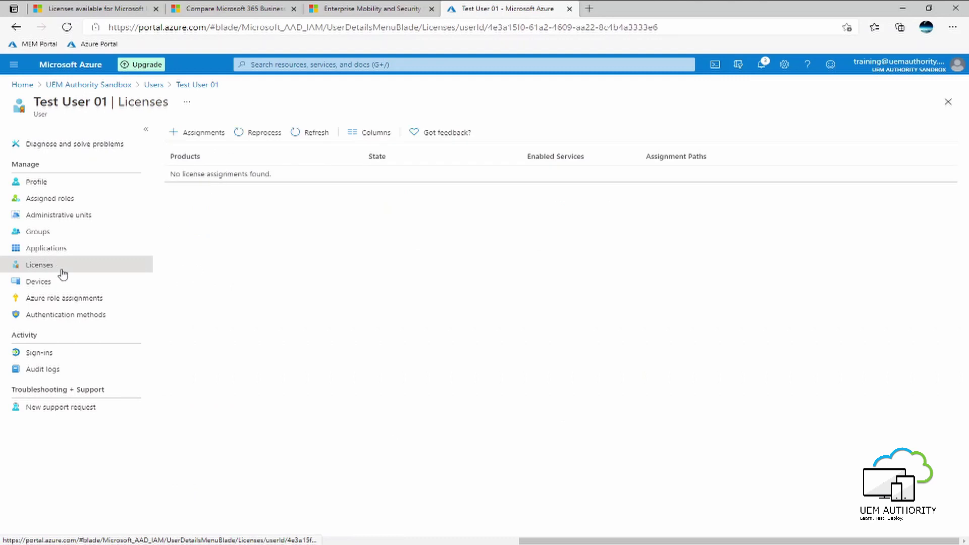
pyautogui.click(198, 133)
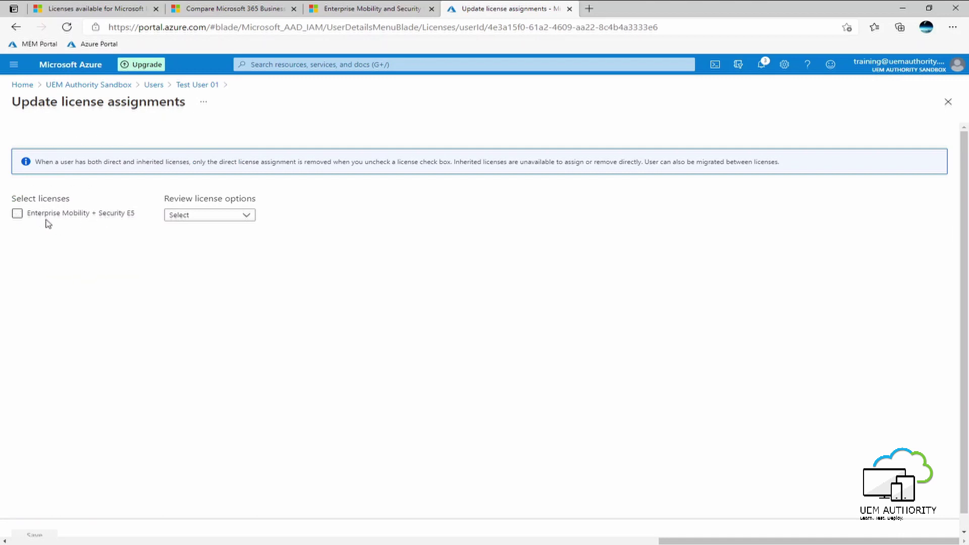
pyautogui.click(111, 222)
pyautogui.click(18, 217)
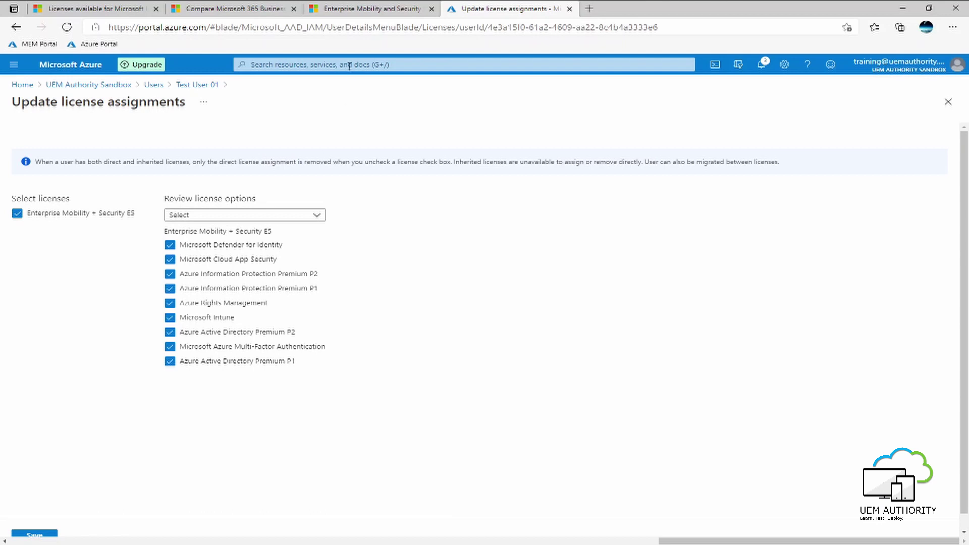
pyautogui.click(348, 9)
pyautogui.scroll(4, 383, 350)
pyautogui.scroll(6, 384, 350)
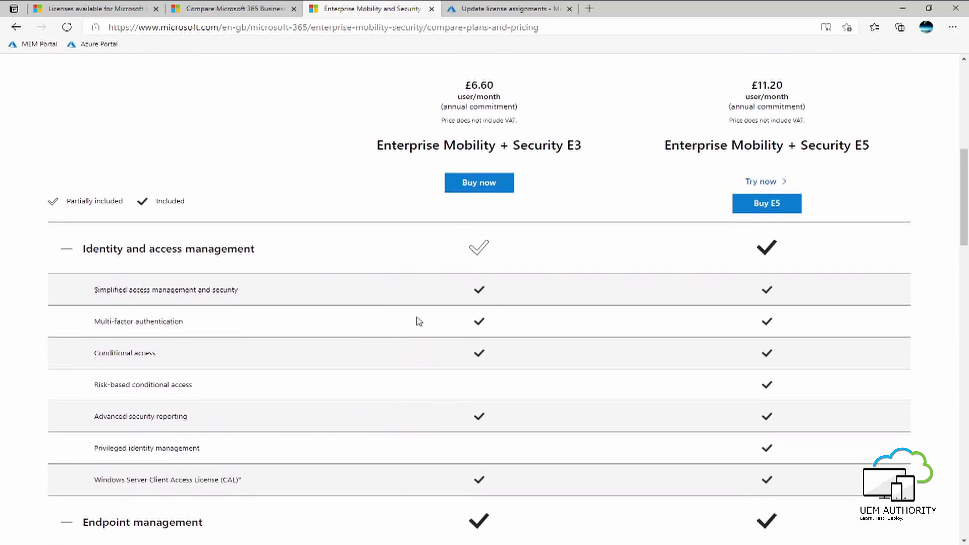
pyautogui.scroll(-9, 419, 322)
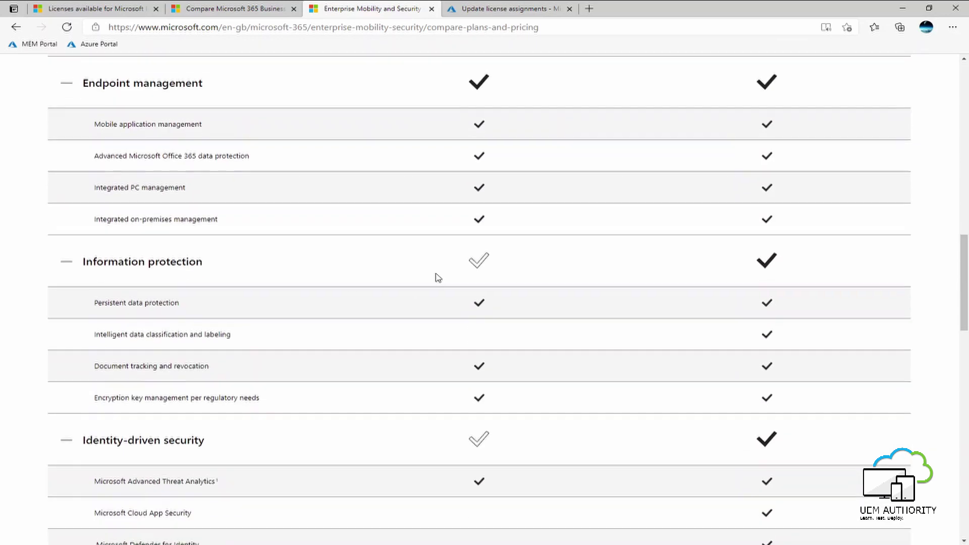
pyautogui.click(510, 9)
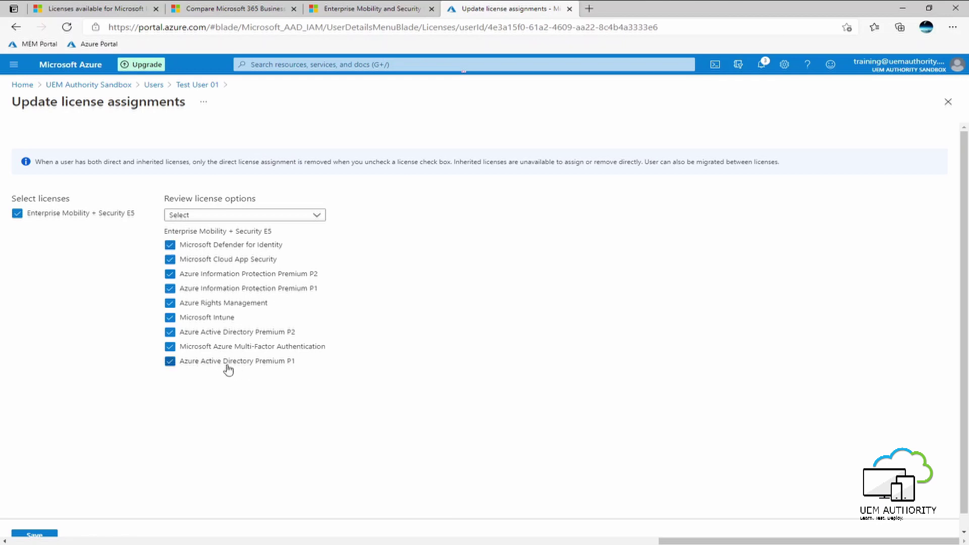
# Save the EMS E5 license assignment and dismiss the 'License assignments succeeded' notification
pyautogui.scroll(-1, 252, 349)
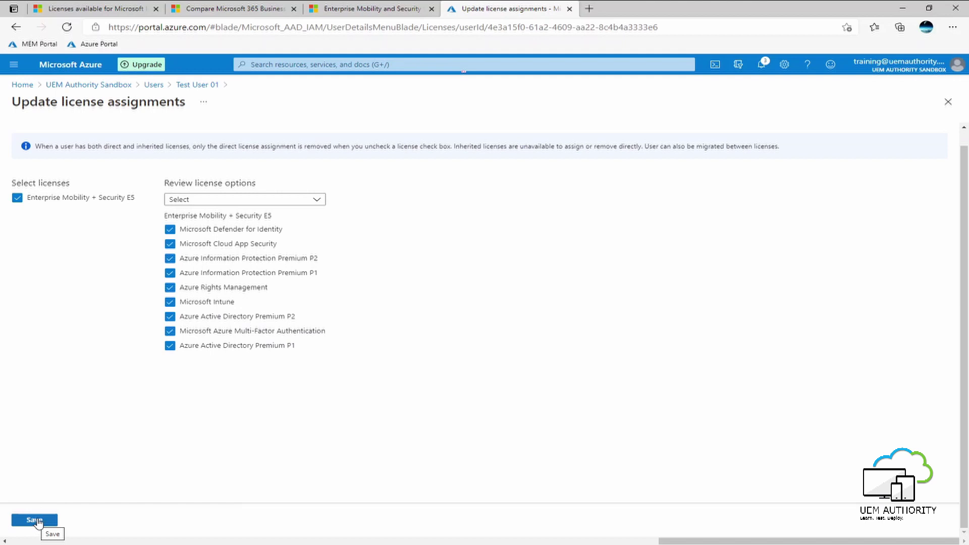
pyautogui.click(38, 521)
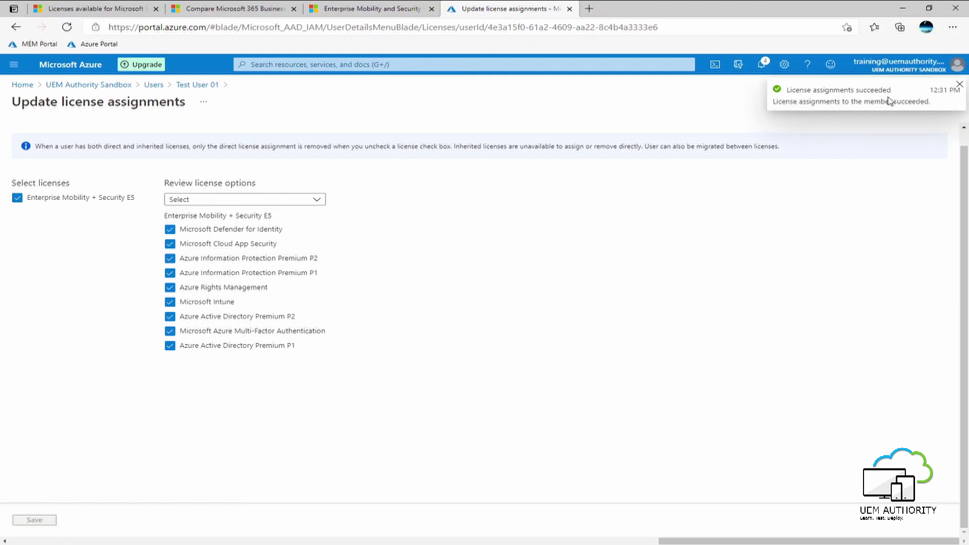
pyautogui.click(959, 84)
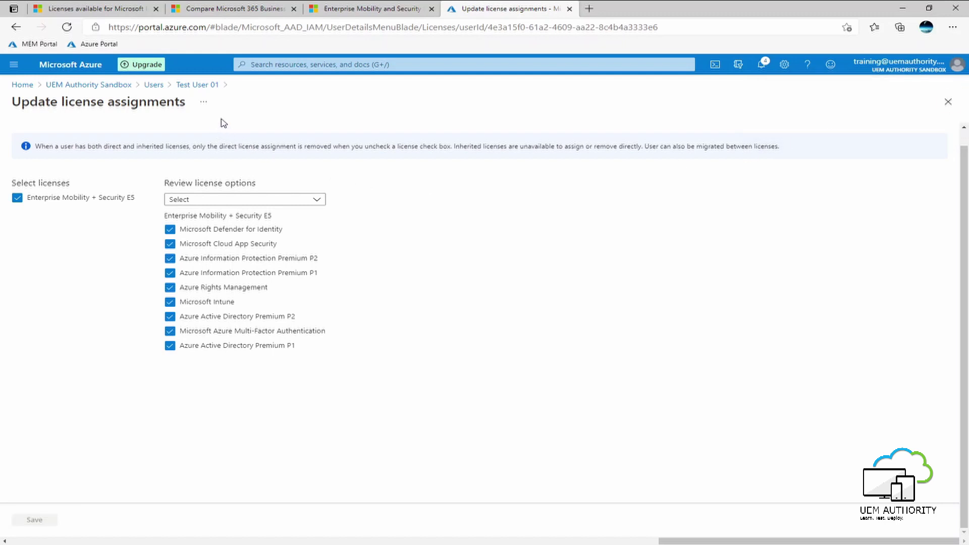
# Return to Test User 01's Licenses page and refresh until EMS E5 shows Active
pyautogui.click(194, 86)
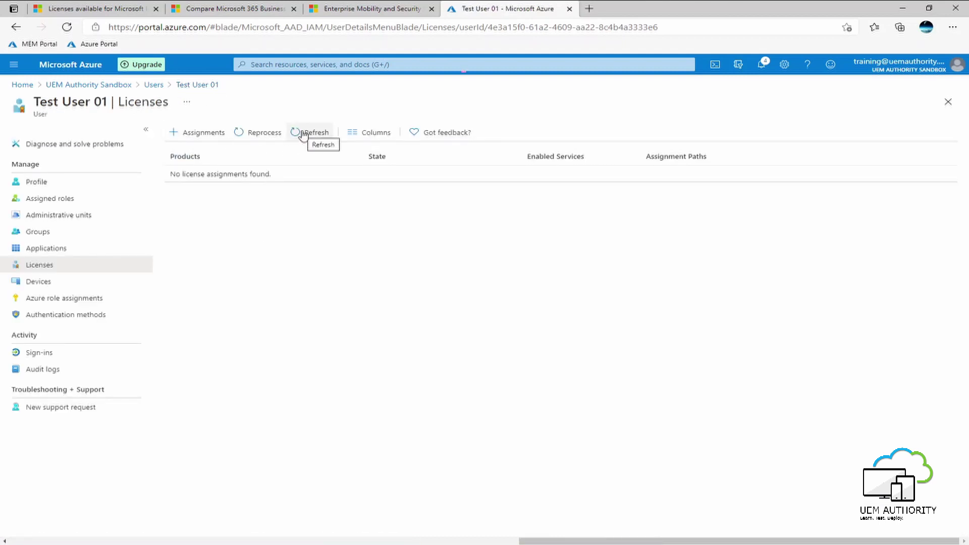
pyautogui.click(304, 135)
pyautogui.click(303, 135)
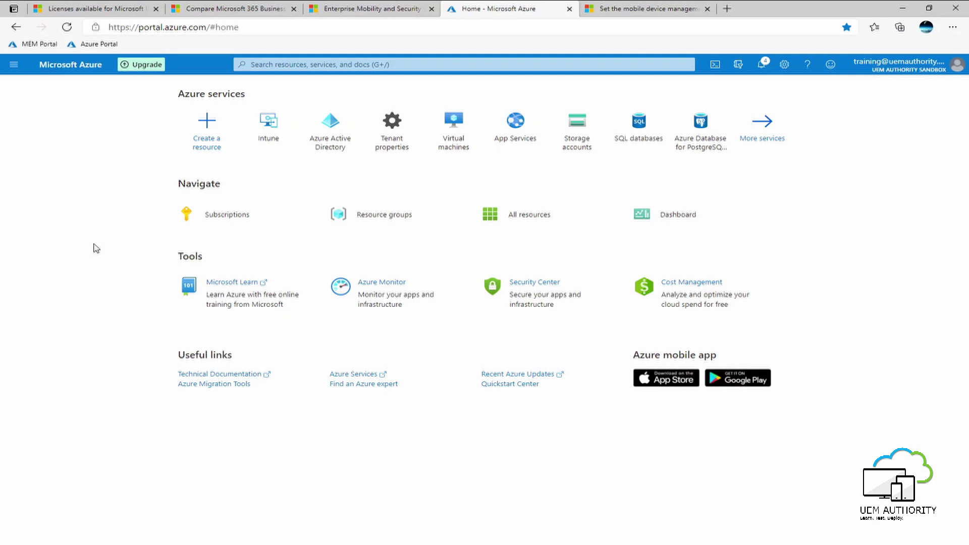
# In a new tab, open Endpoint Manager Tenant administration to view Tenant status
pyautogui.click(727, 9)
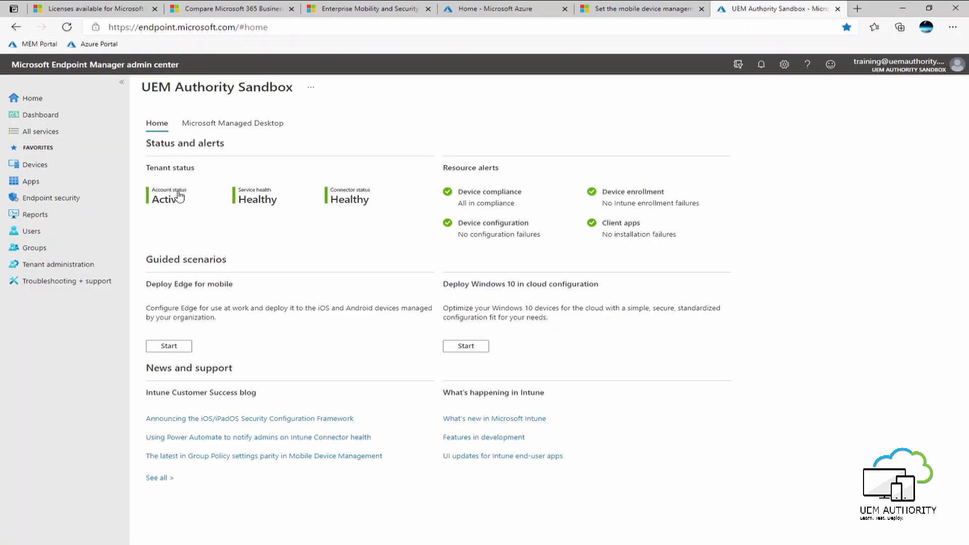
pyautogui.click(59, 270)
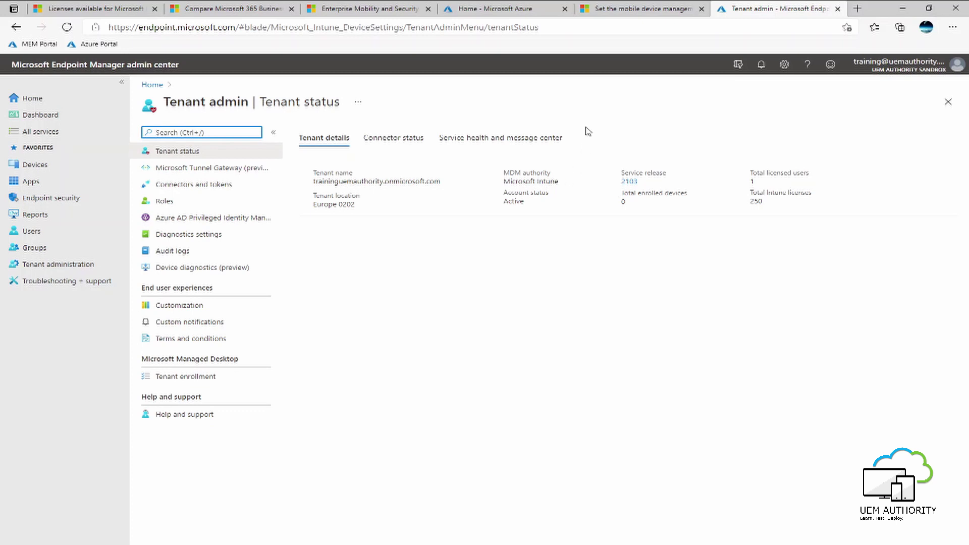
# Switch to the 'Set the mobile device management authority' Microsoft Docs tab
pyautogui.click(626, 11)
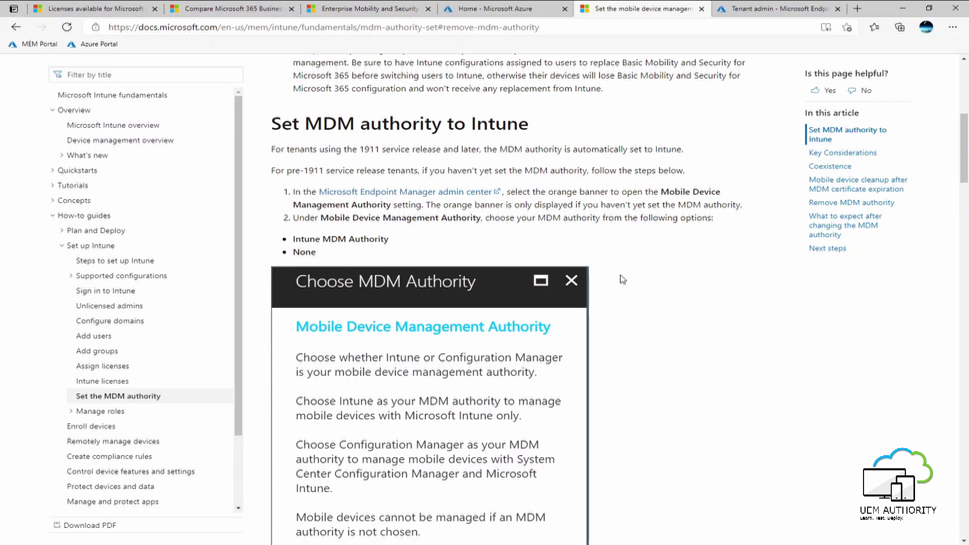
pyautogui.scroll(-2, 622, 279)
pyautogui.scroll(-3, 623, 279)
pyautogui.scroll(1, 623, 279)
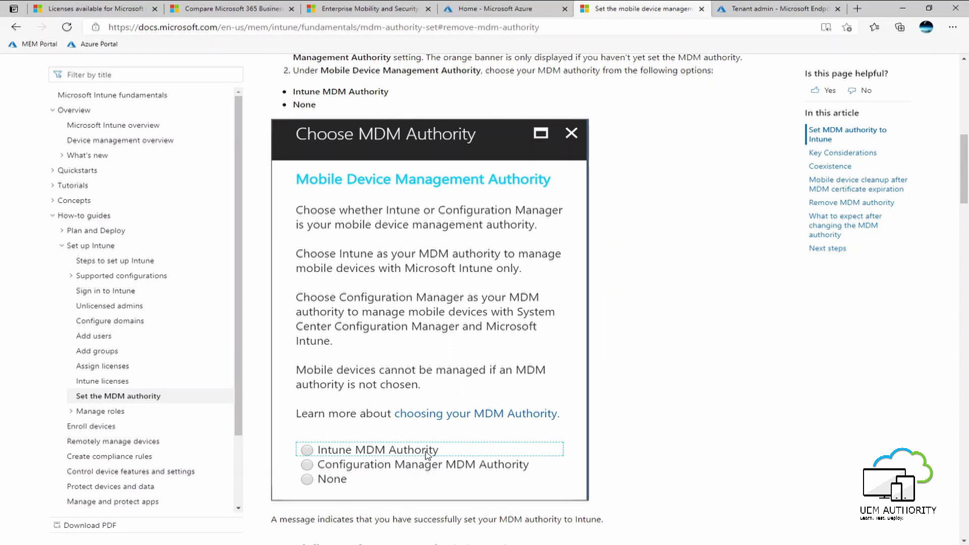
# Switch back to the Tenant admin tab showing MDM authority: Microsoft Intune
pyautogui.click(748, 12)
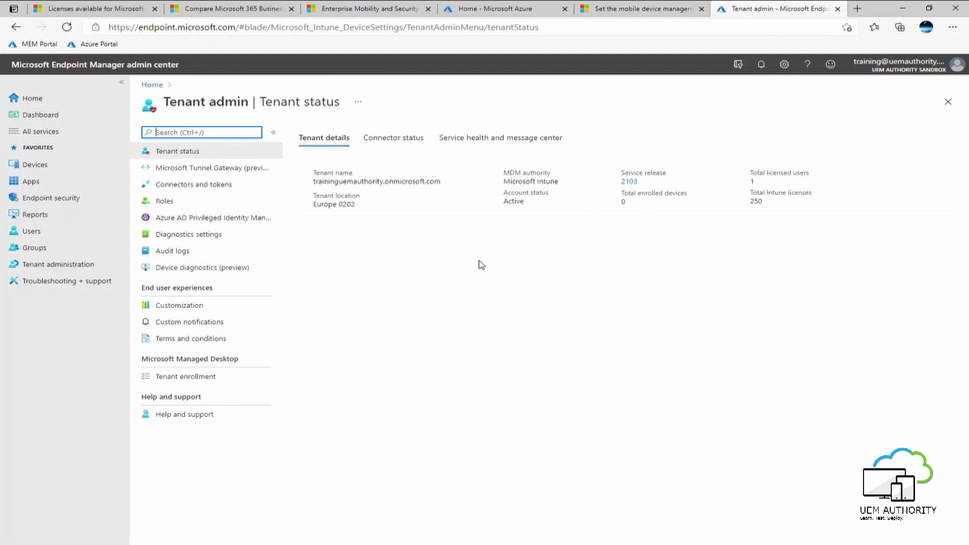